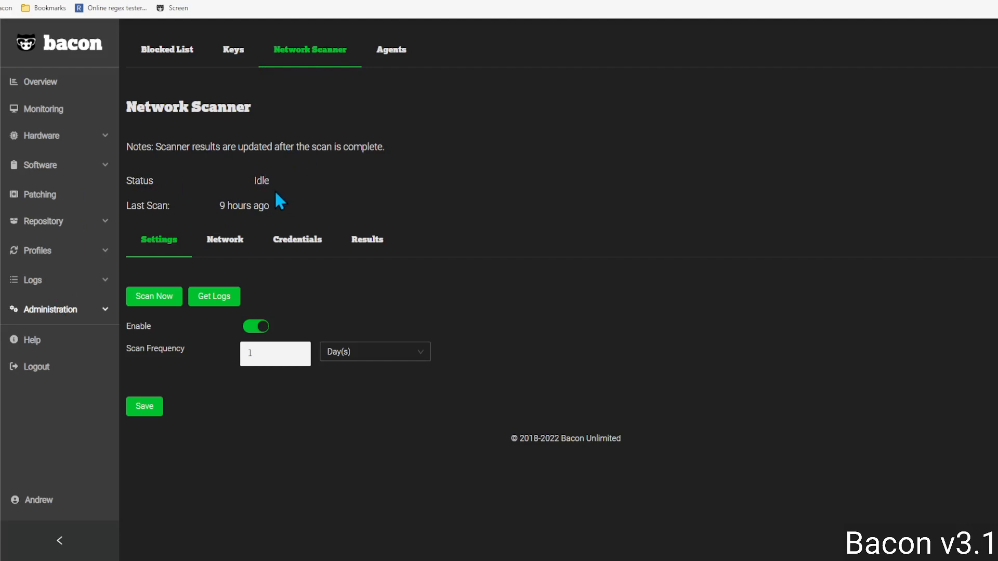
Step: Highlight the Last Scan time (9 hours ago) on the Network Scanner settings, then clear it
{"action": "left_click_drag", "start_coordinate": [275, 206], "coordinate": [219, 207]}
{"action": "left_click", "coordinate": [295, 205]}
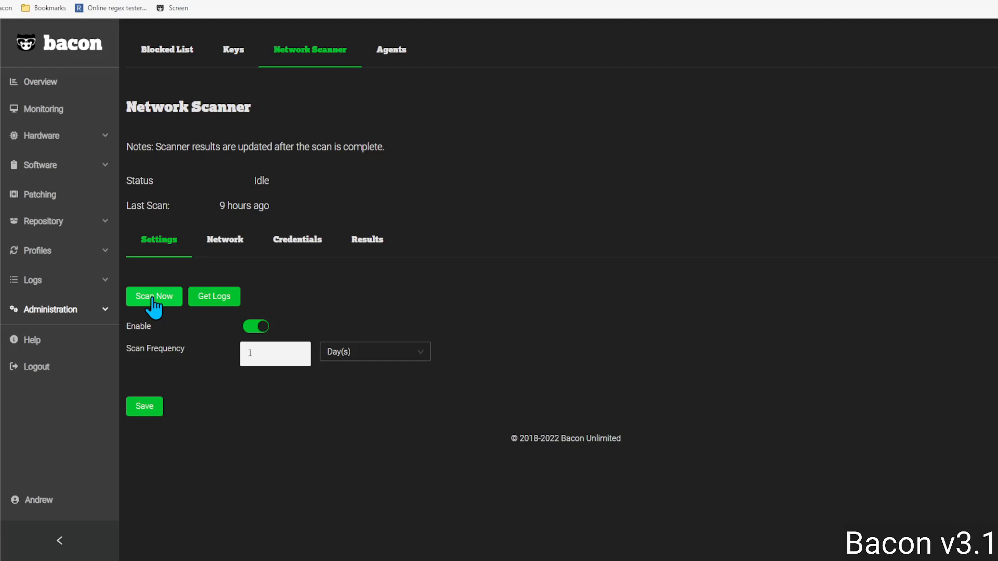
Step: Download the scanner logs and open scanner (2).log from Edge's Downloads list
{"action": "left_click", "coordinate": [228, 302]}
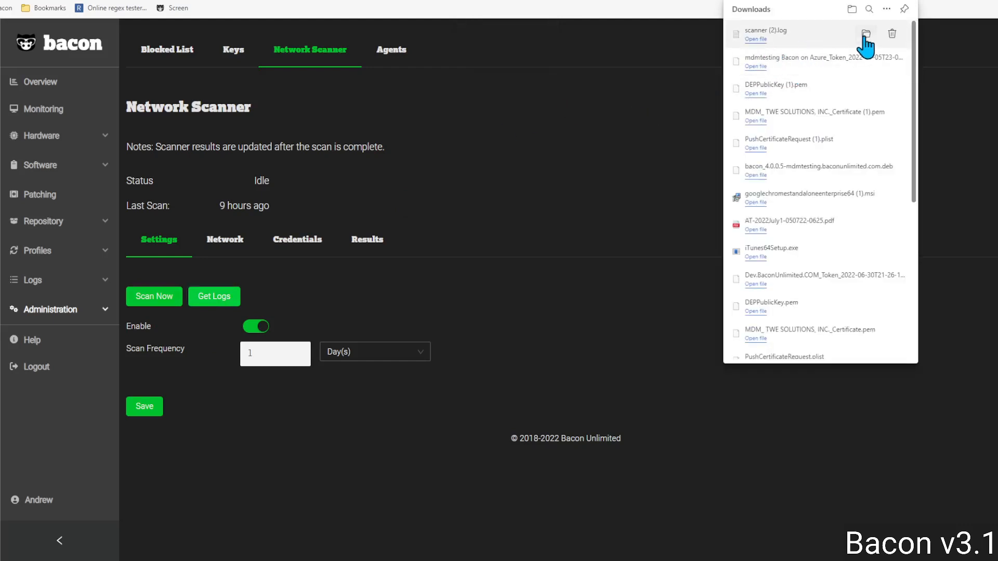
{"action": "left_click", "coordinate": [735, 35]}
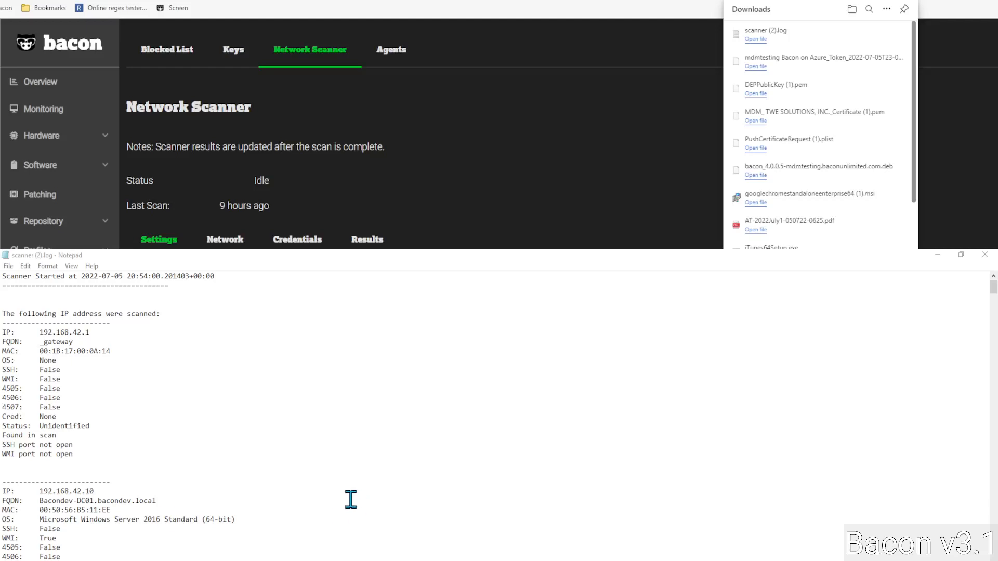
Step: Highlight the scan details for 192.168.42.1 in the log, then clear the selection
{"action": "left_click", "coordinate": [86, 454]}
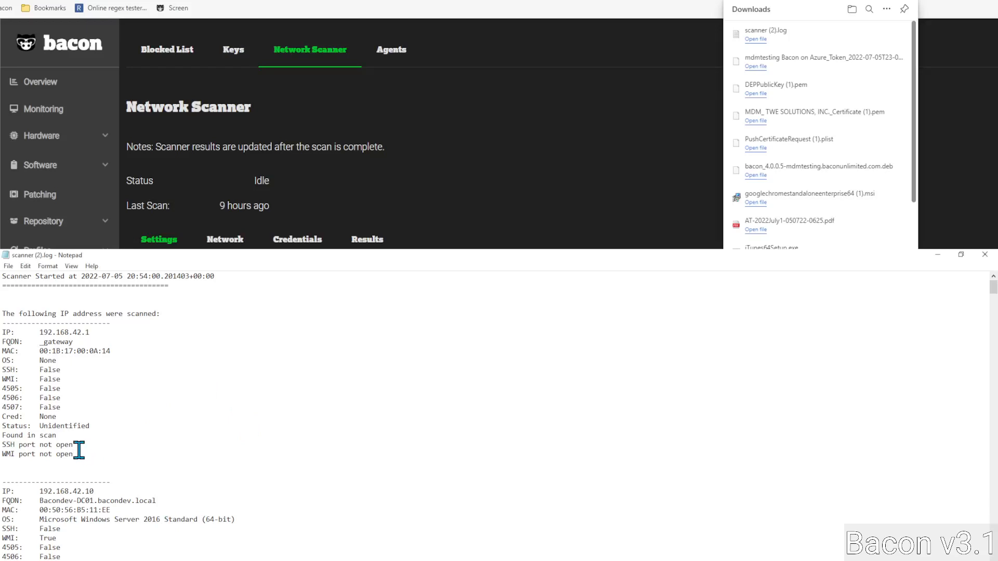
{"action": "left_click_drag", "start_coordinate": [83, 451], "coordinate": [3, 314]}
{"action": "left_click", "coordinate": [104, 332]}
{"action": "scroll", "coordinate": [127, 461], "scroll_direction": "down", "scroll_amount": 2}
{"action": "scroll", "coordinate": [127, 460], "scroll_direction": "down", "scroll_amount": 5}
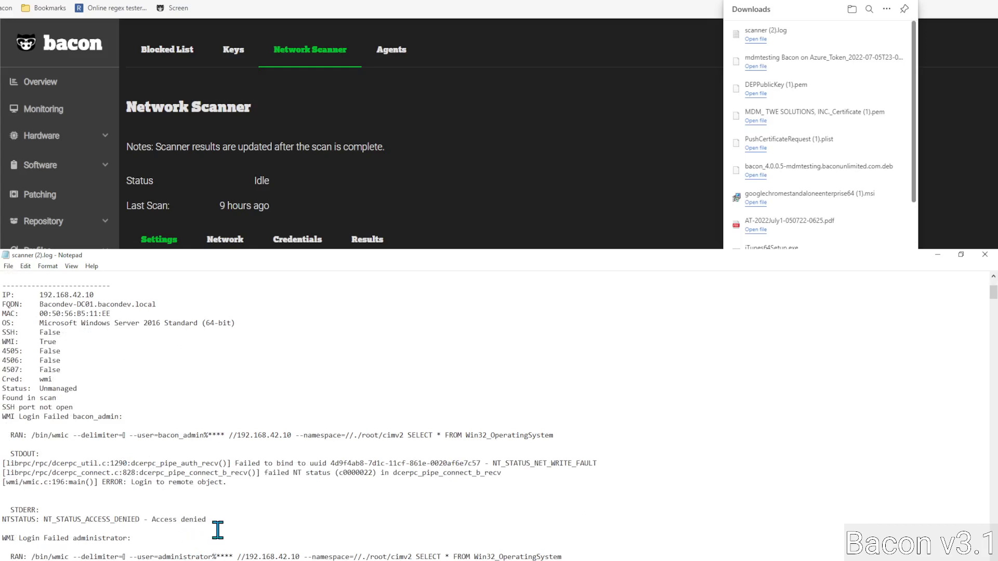
Step: Highlight the NT_STATUS_ACCESS_DENIED line and scroll through the WMI Login Failed entries for 192.168.42.10
{"action": "left_click_drag", "start_coordinate": [219, 523], "coordinate": [3, 520]}
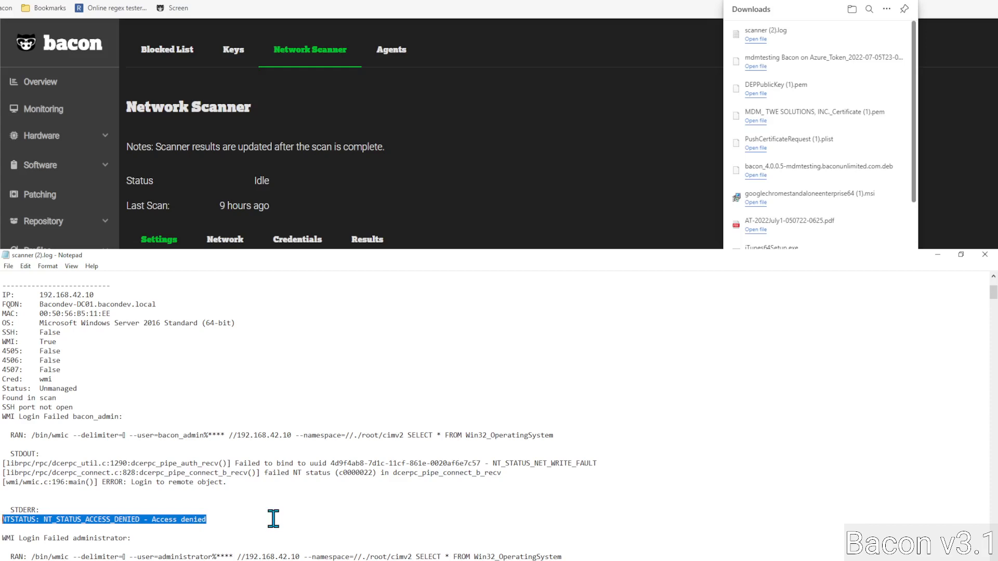
{"action": "scroll", "coordinate": [266, 526], "scroll_direction": "down", "scroll_amount": 5}
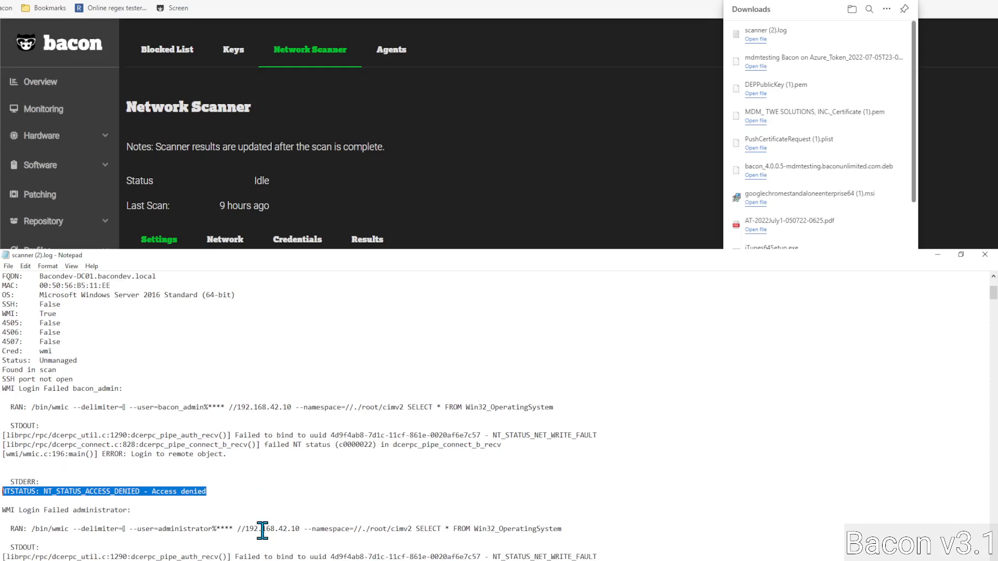
{"action": "scroll", "coordinate": [263, 530], "scroll_direction": "up", "scroll_amount": 3}
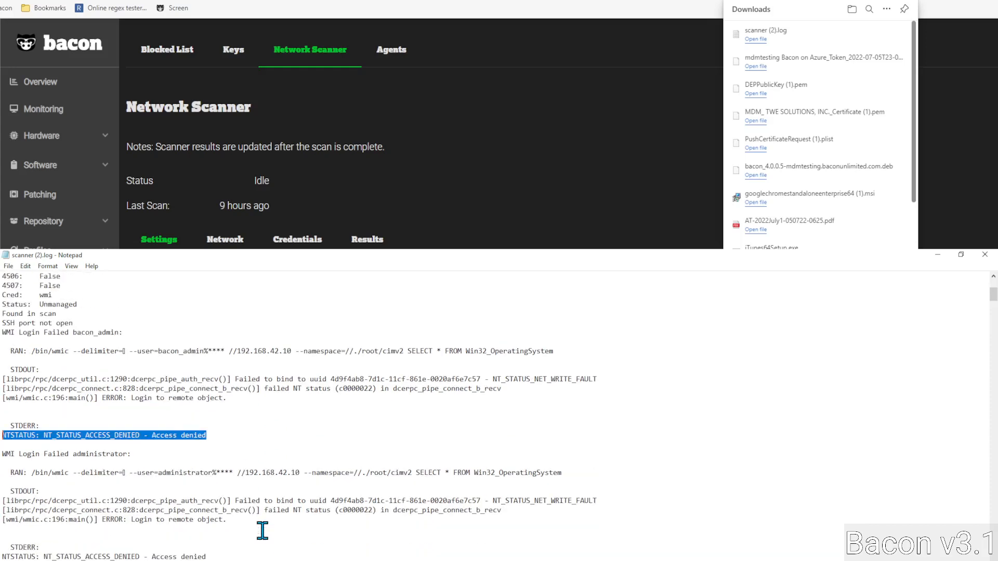
{"action": "scroll", "coordinate": [137, 395], "scroll_direction": "up", "scroll_amount": 3}
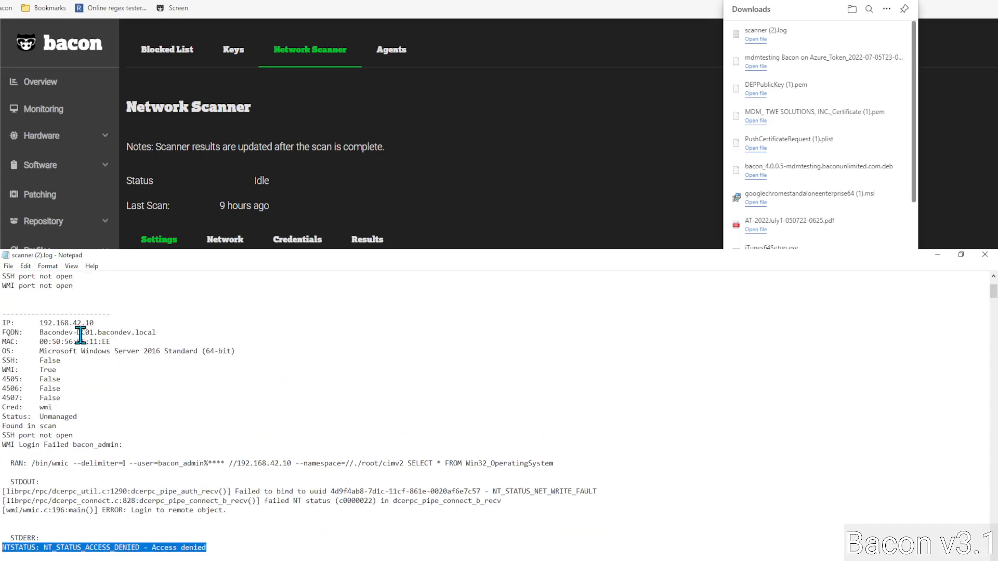
{"action": "scroll", "coordinate": [217, 537], "scroll_direction": "down", "scroll_amount": 3}
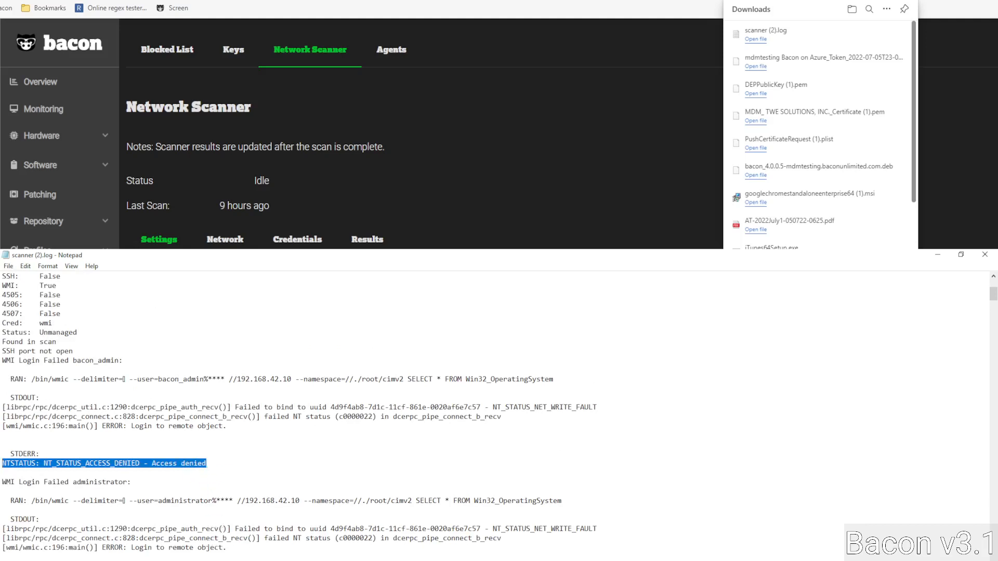
{"action": "scroll", "coordinate": [191, 467], "scroll_direction": "down", "scroll_amount": 4}
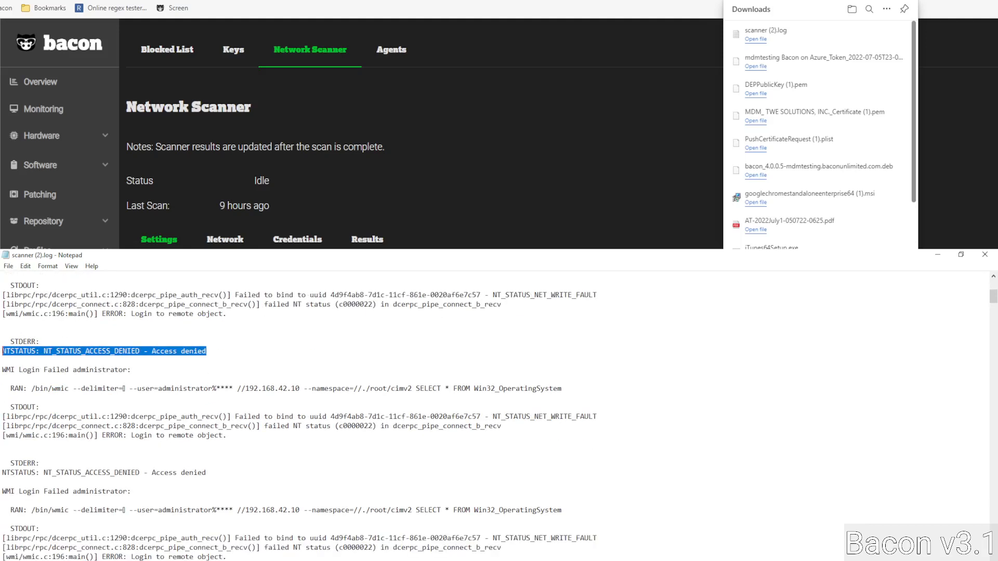
{"action": "scroll", "coordinate": [299, 416], "scroll_direction": "down", "scroll_amount": 7}
{"action": "scroll", "coordinate": [499, 416], "scroll_direction": "down", "scroll_amount": 8}
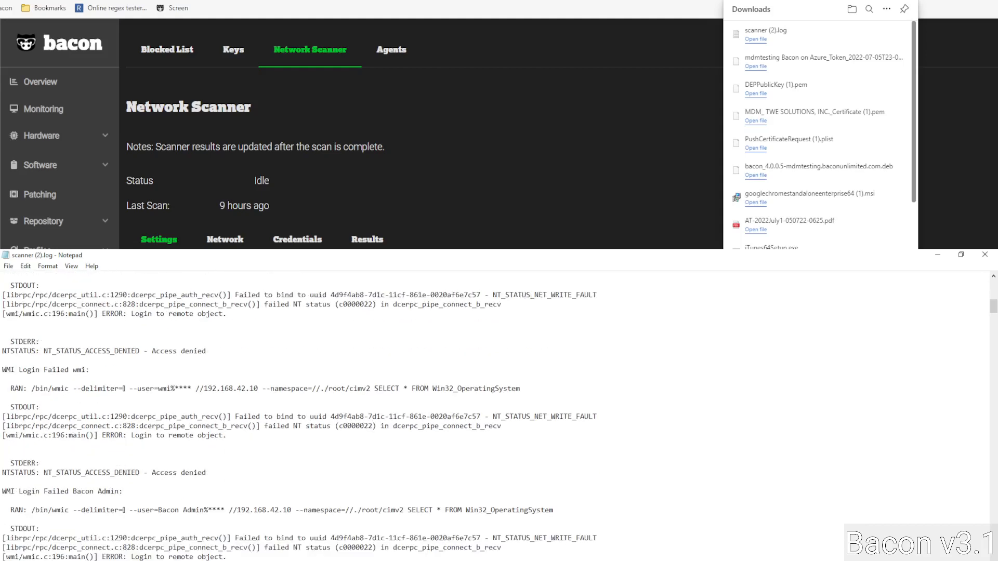
{"action": "scroll", "coordinate": [297, 416], "scroll_direction": "down", "scroll_amount": 8}
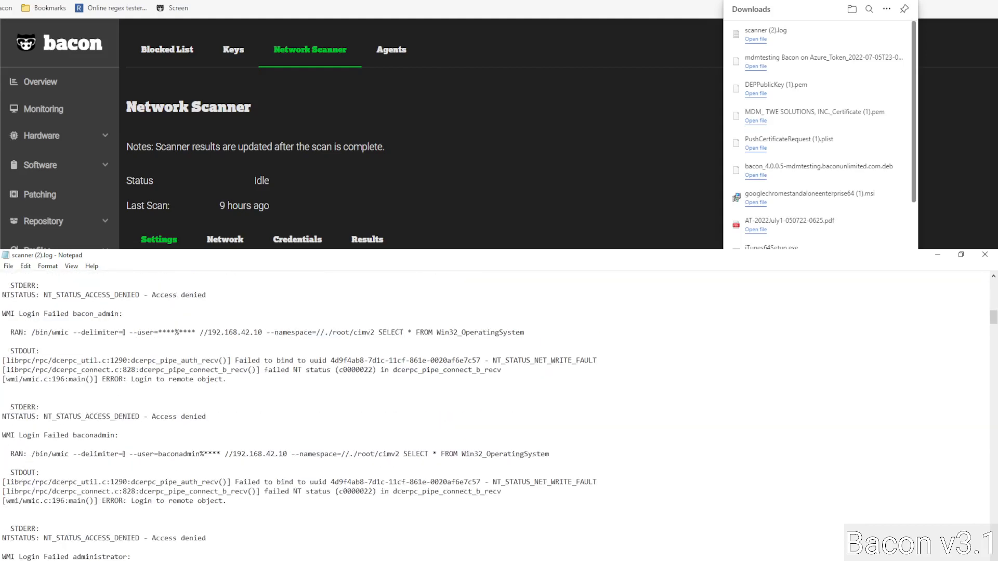
{"action": "scroll", "coordinate": [297, 416], "scroll_direction": "down", "scroll_amount": 5}
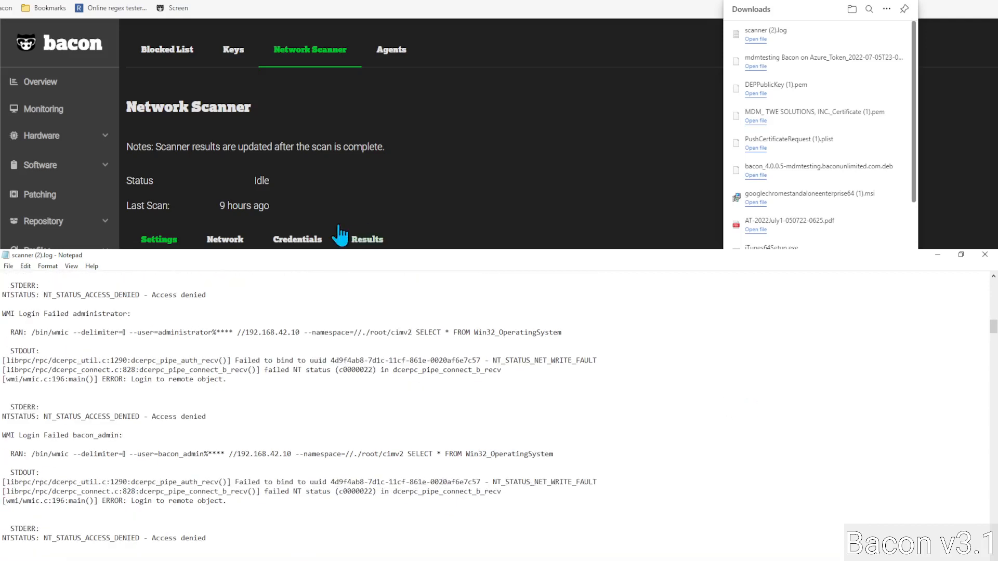
Step: Open the Credentials tab and inspect the WMI Name and Domain fields and saved entries
{"action": "left_click", "coordinate": [297, 239]}
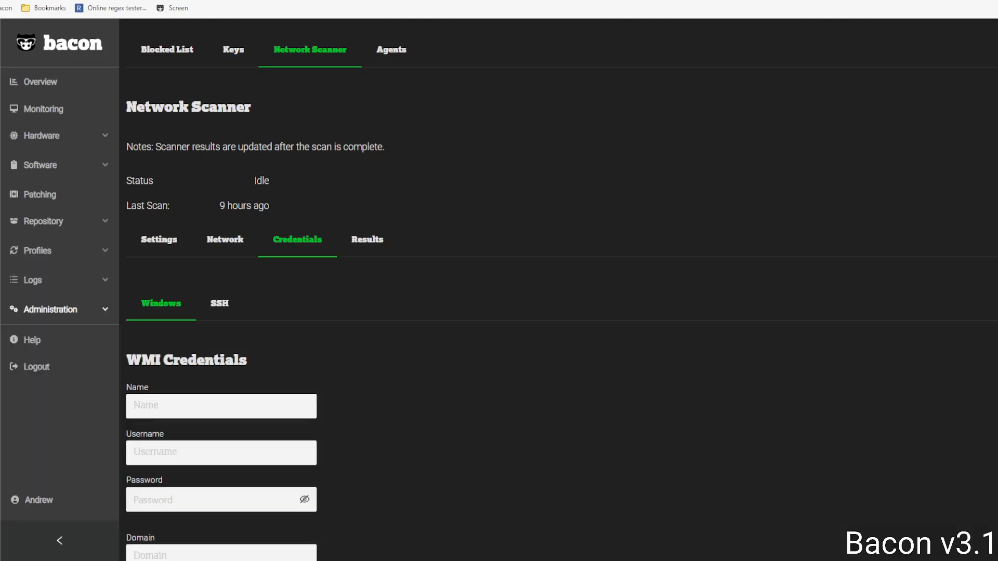
{"action": "scroll", "coordinate": [499, 424], "scroll_direction": "down", "scroll_amount": 3}
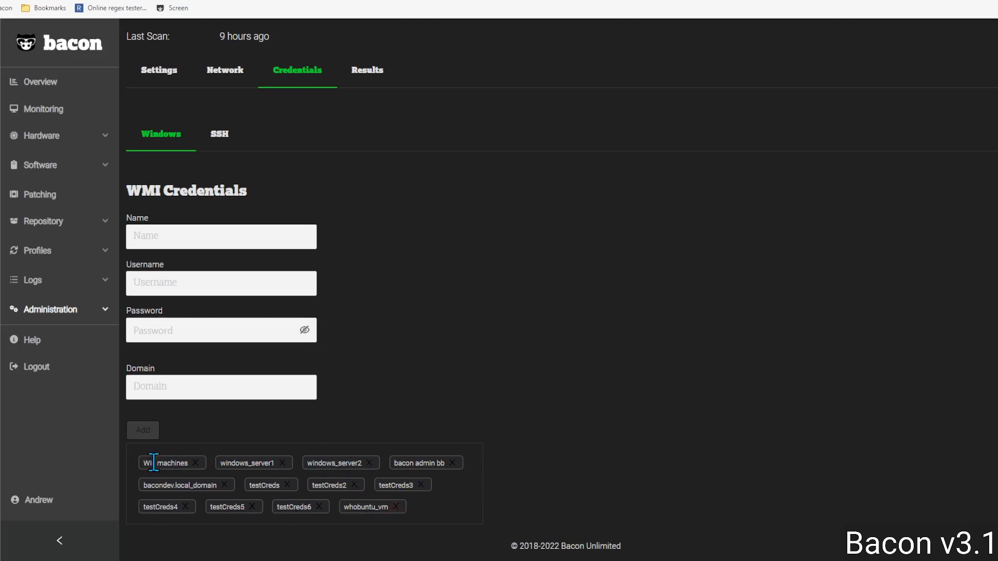
{"action": "left_click", "coordinate": [206, 233]}
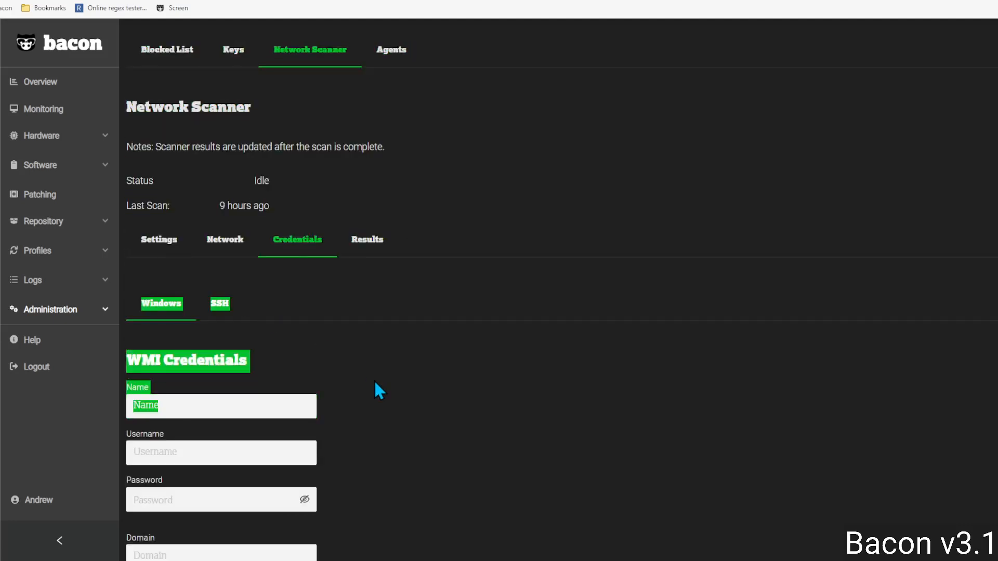
{"action": "scroll", "coordinate": [373, 380], "scroll_direction": "down", "scroll_amount": 2}
{"action": "left_click", "coordinate": [401, 378]}
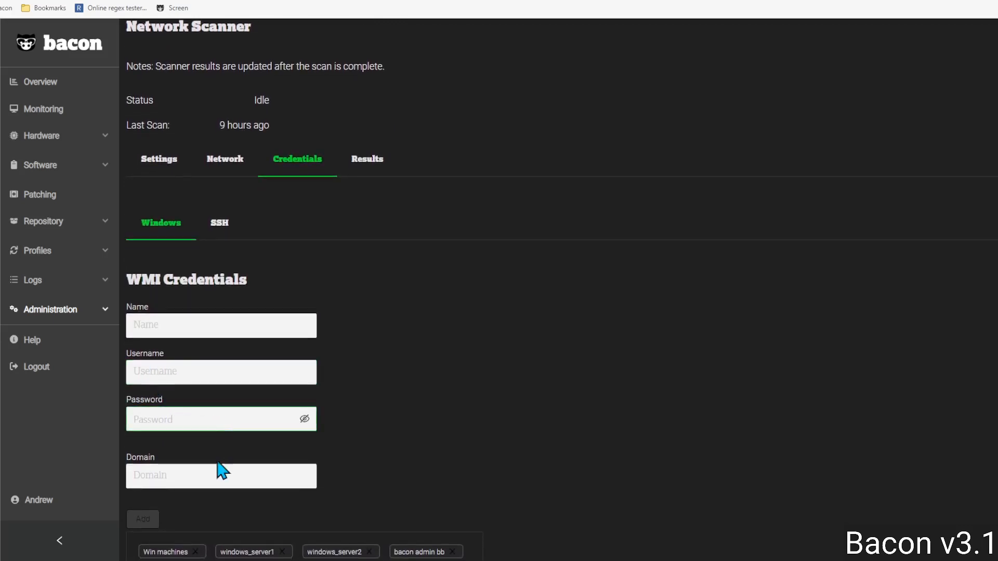
{"action": "left_click", "coordinate": [193, 471]}
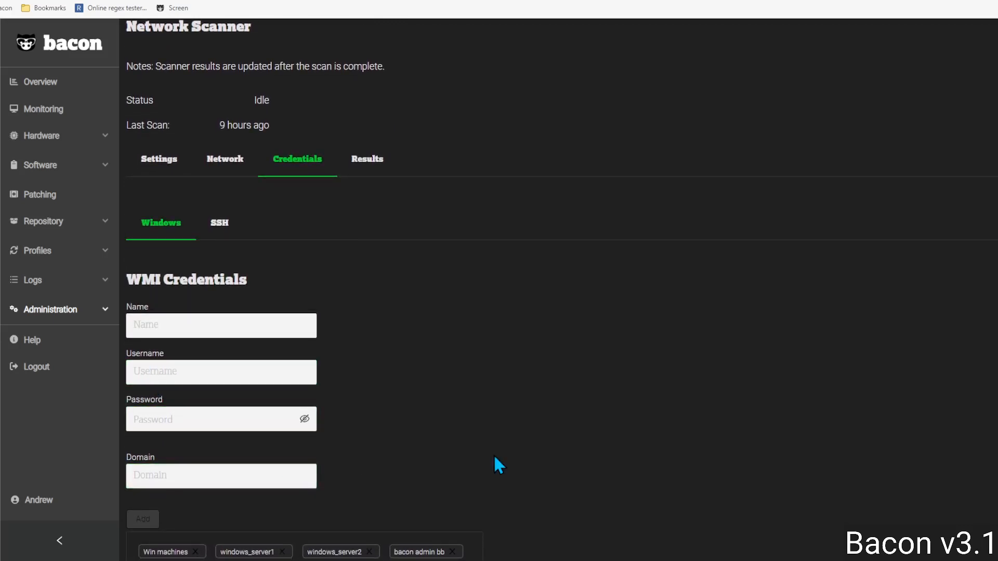
{"action": "scroll", "coordinate": [493, 423], "scroll_direction": "down", "scroll_amount": 2}
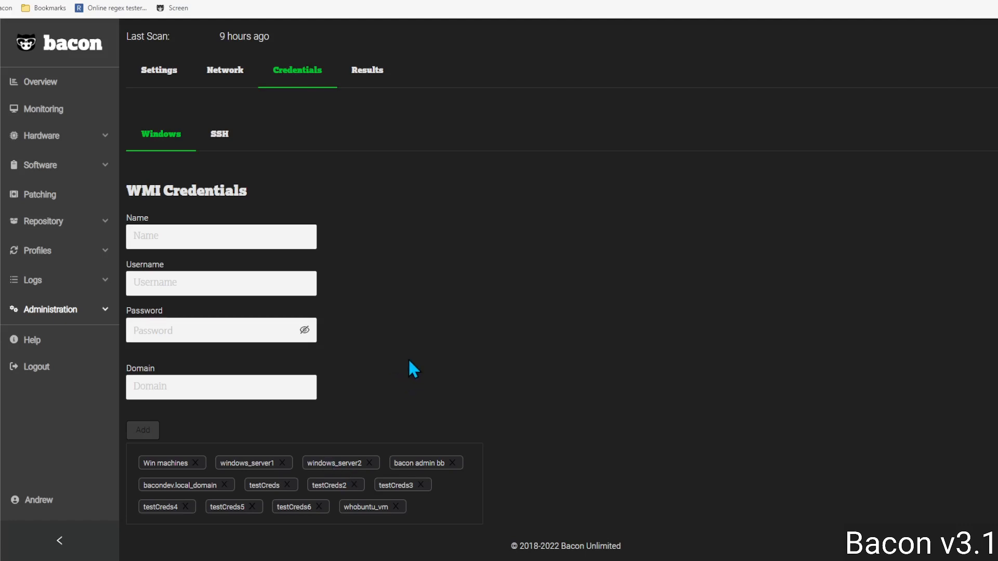
Step: Look at the SSH credential Name and Password fields without filling them, then view the Network ranges
{"action": "left_click", "coordinate": [219, 135]}
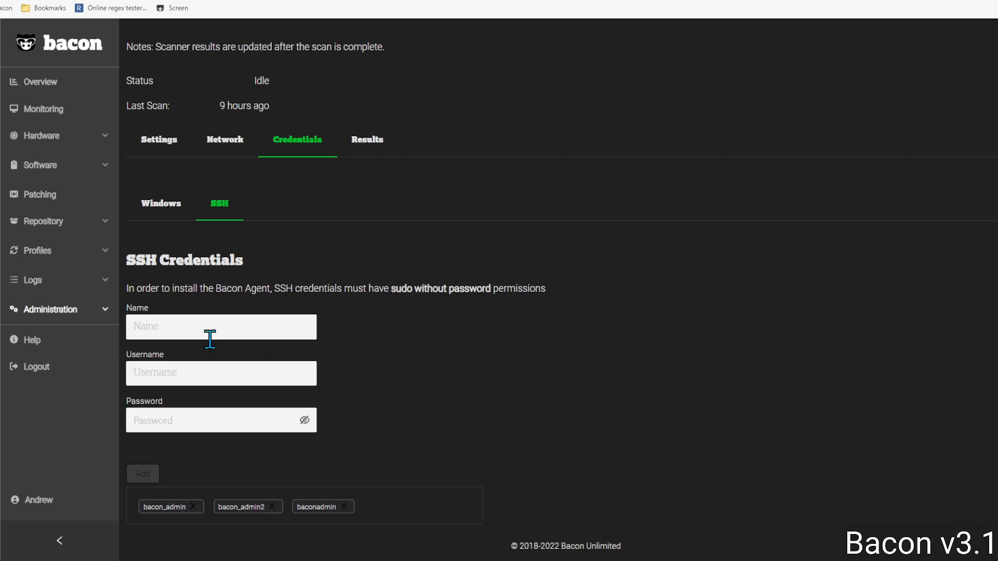
{"action": "left_click", "coordinate": [164, 329]}
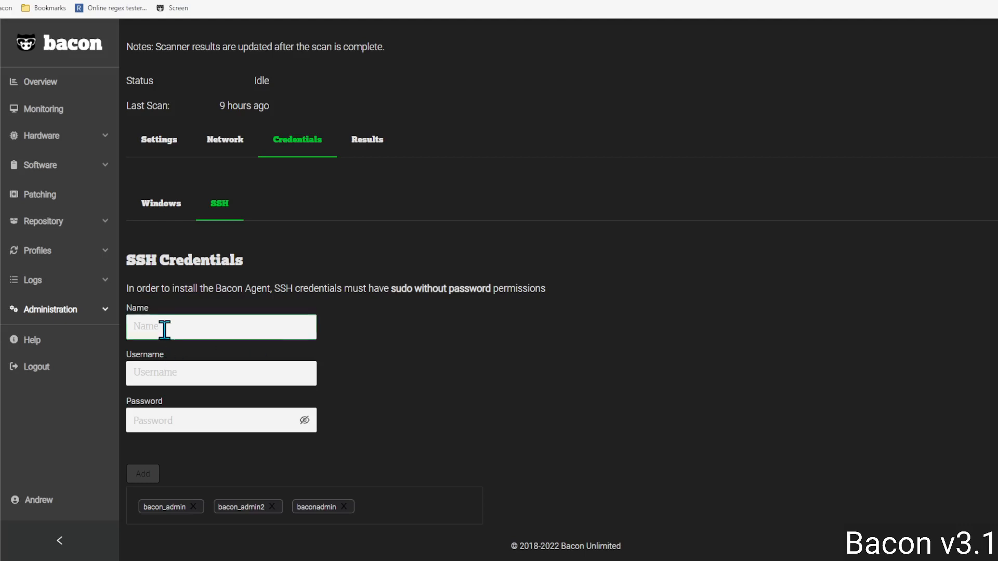
{"action": "left_click", "coordinate": [443, 373]}
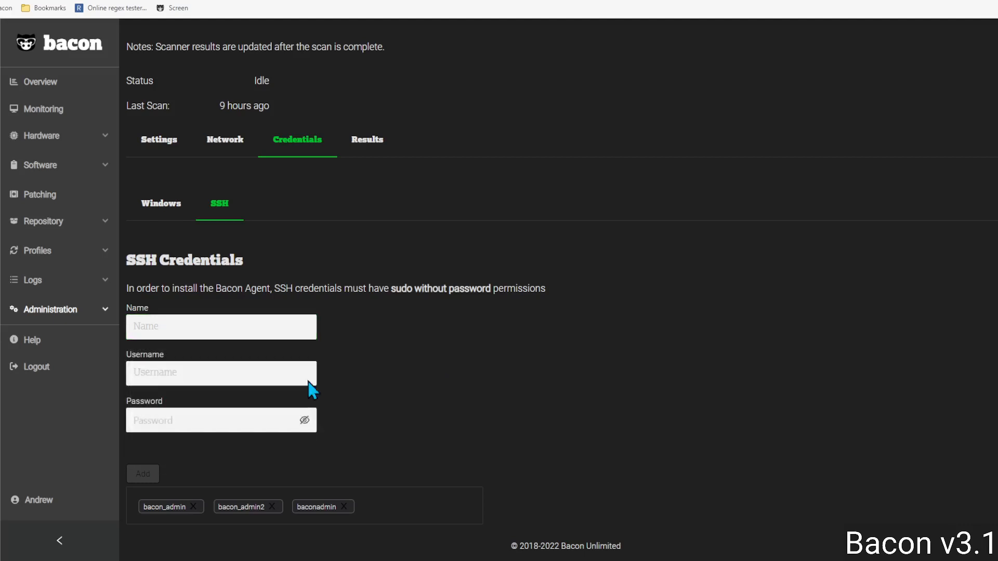
{"action": "left_click", "coordinate": [196, 416]}
{"action": "left_click", "coordinate": [223, 142]}
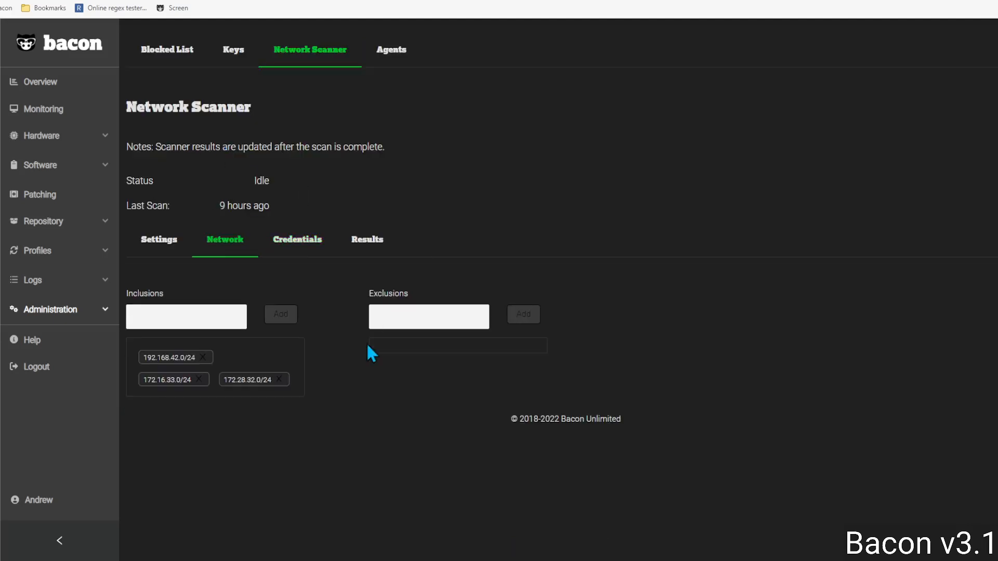
{"action": "left_click", "coordinate": [151, 316]}
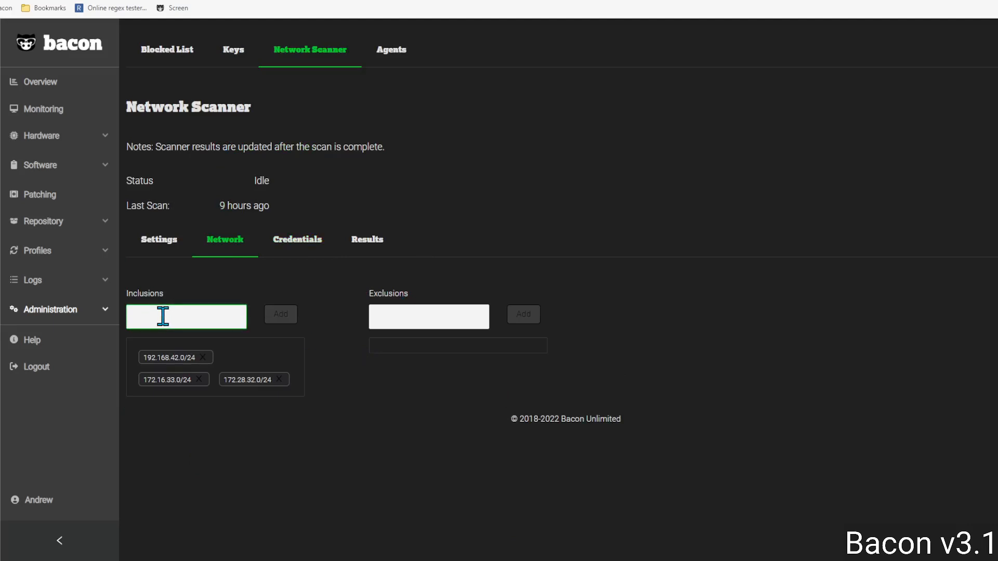
{"action": "left_click", "coordinate": [417, 316]}
Step: Review Scan Frequency and SSH credentials, then view Unidentified results starting with 192.168.42.1
{"action": "left_click", "coordinate": [167, 242]}
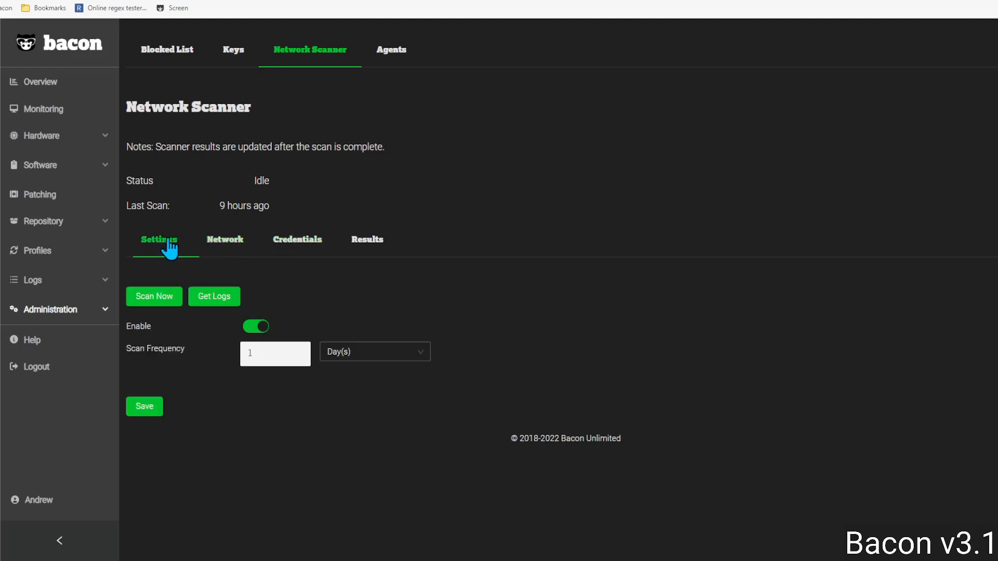
{"action": "left_click", "coordinate": [266, 359]}
{"action": "left_click", "coordinate": [297, 244]}
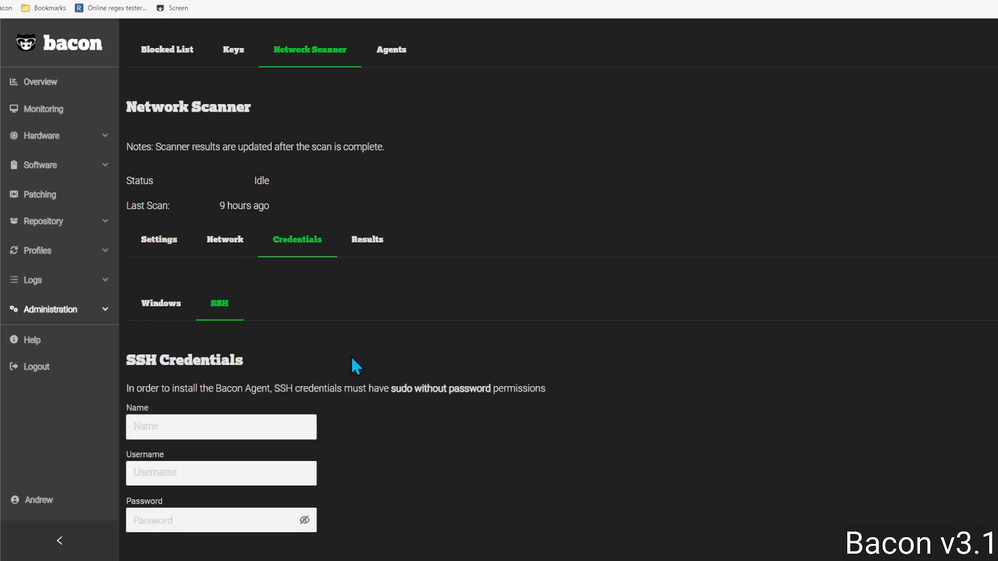
{"action": "scroll", "coordinate": [351, 355], "scroll_direction": "down", "scroll_amount": 2}
{"action": "left_click", "coordinate": [377, 142]}
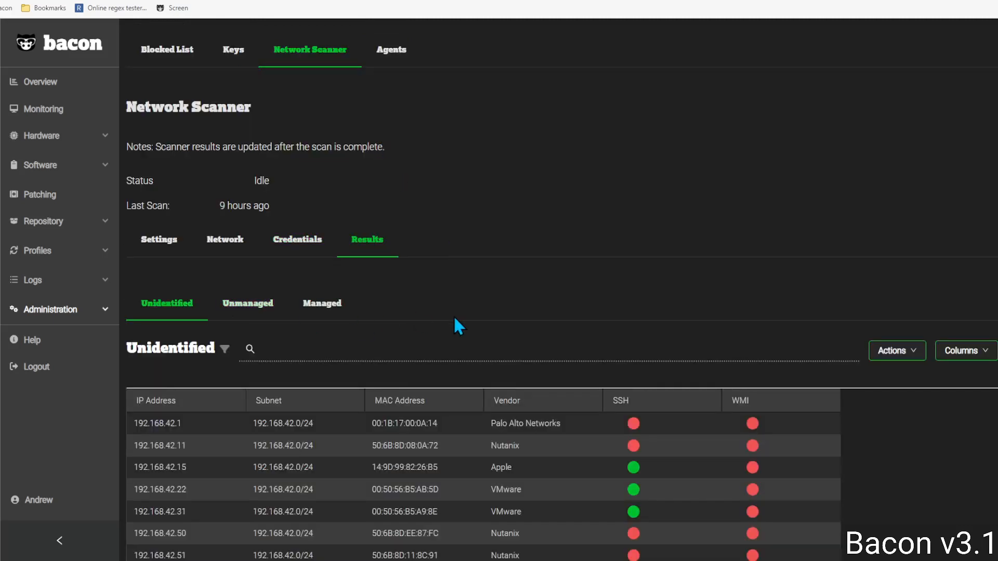
{"action": "scroll", "coordinate": [531, 354], "scroll_direction": "down", "scroll_amount": 3}
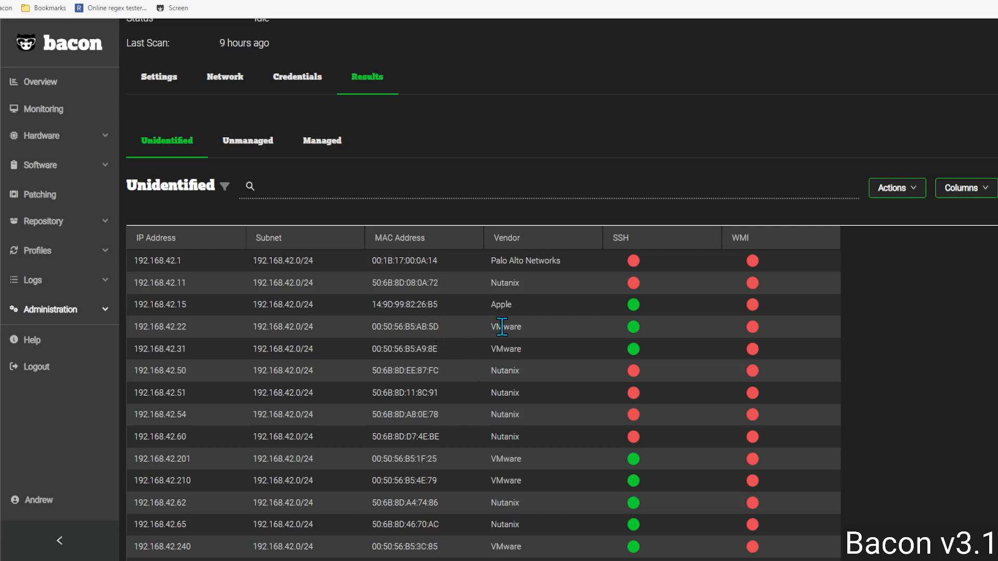
{"action": "scroll", "coordinate": [545, 355], "scroll_direction": "down", "scroll_amount": 3}
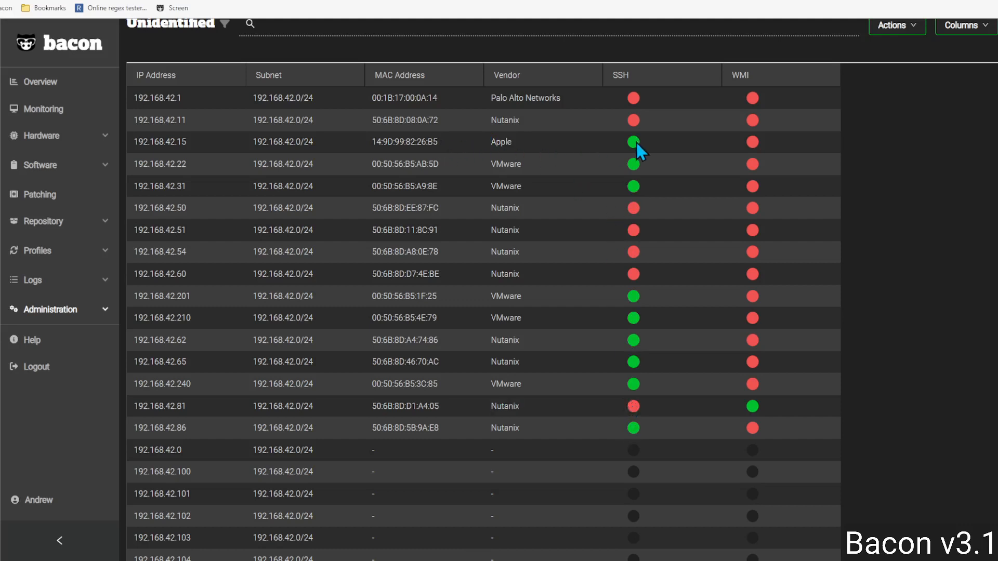
{"action": "scroll", "coordinate": [633, 244], "scroll_direction": "down", "scroll_amount": 2}
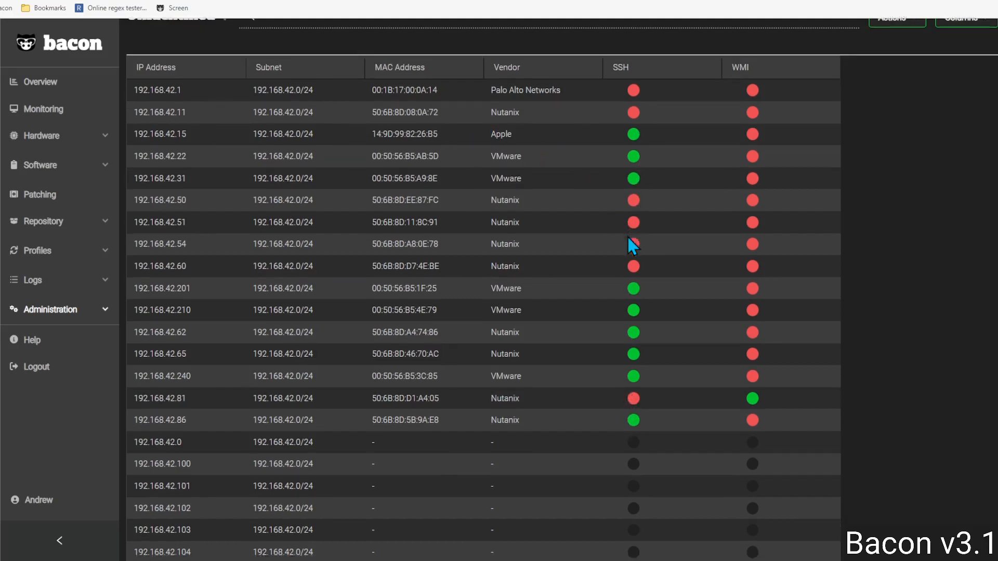
{"action": "scroll", "coordinate": [632, 245], "scroll_direction": "down", "scroll_amount": 3}
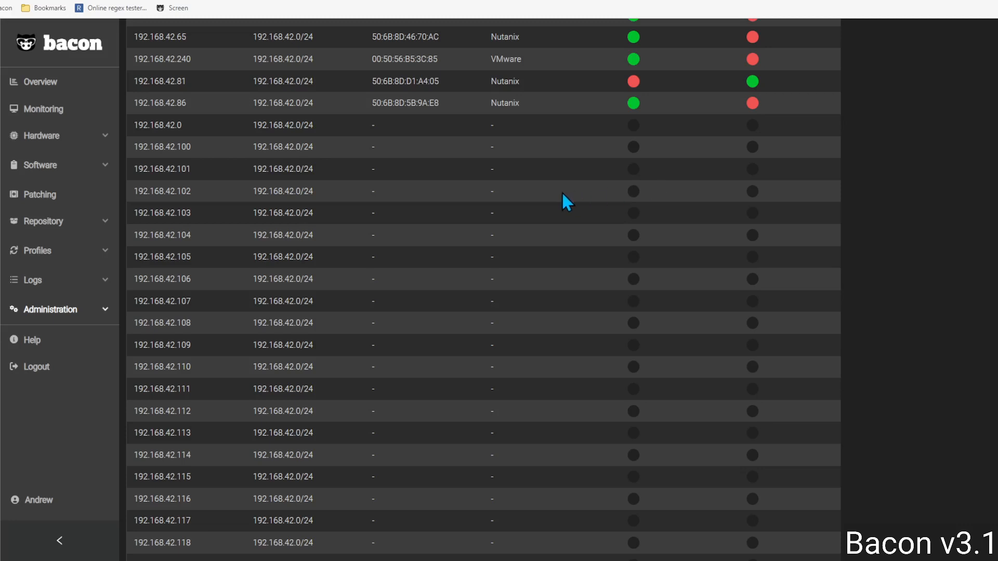
{"action": "scroll", "coordinate": [563, 194], "scroll_direction": "up", "scroll_amount": 15}
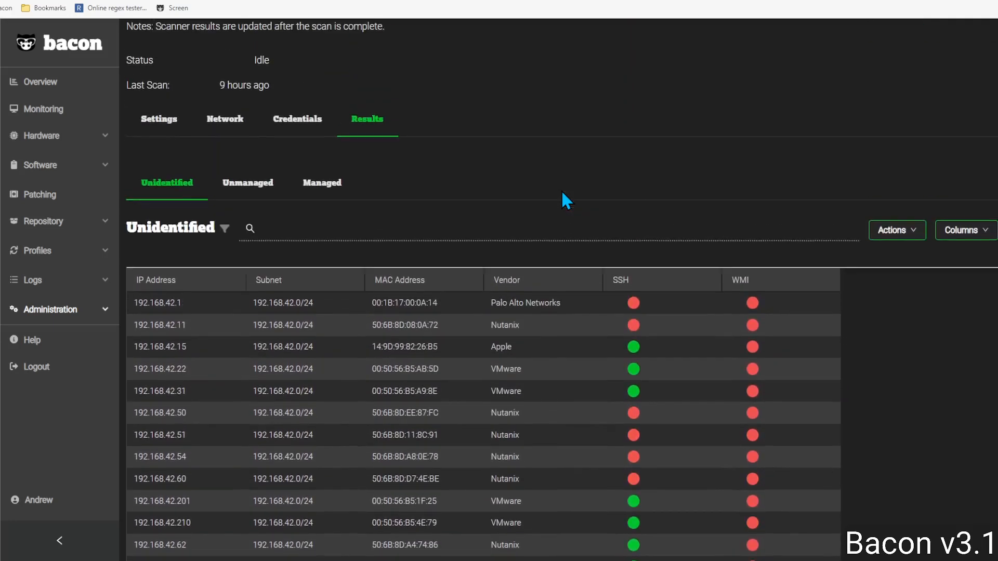
{"action": "scroll", "coordinate": [563, 194], "scroll_direction": "up", "scroll_amount": 1}
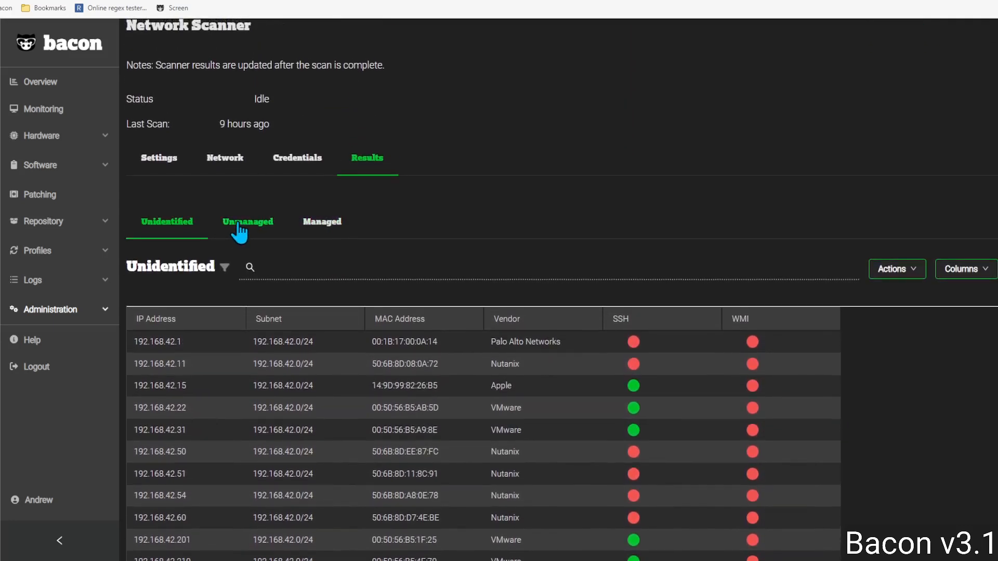
Step: List the 16 unmanaged devices and scroll through their OS, credential and port status
{"action": "left_click", "coordinate": [238, 223]}
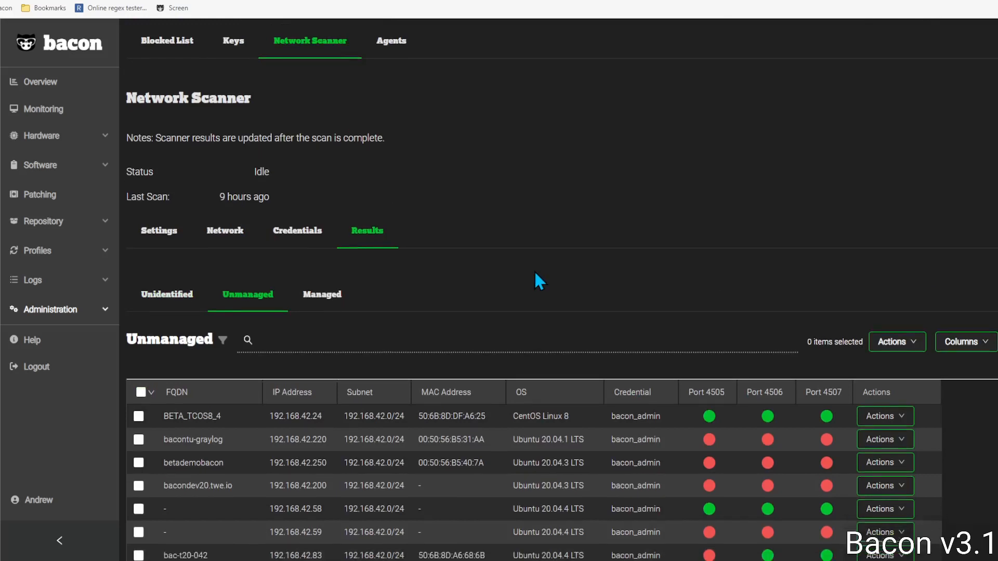
{"action": "scroll", "coordinate": [535, 276], "scroll_direction": "down", "scroll_amount": 1}
{"action": "scroll", "coordinate": [534, 270], "scroll_direction": "down", "scroll_amount": 3}
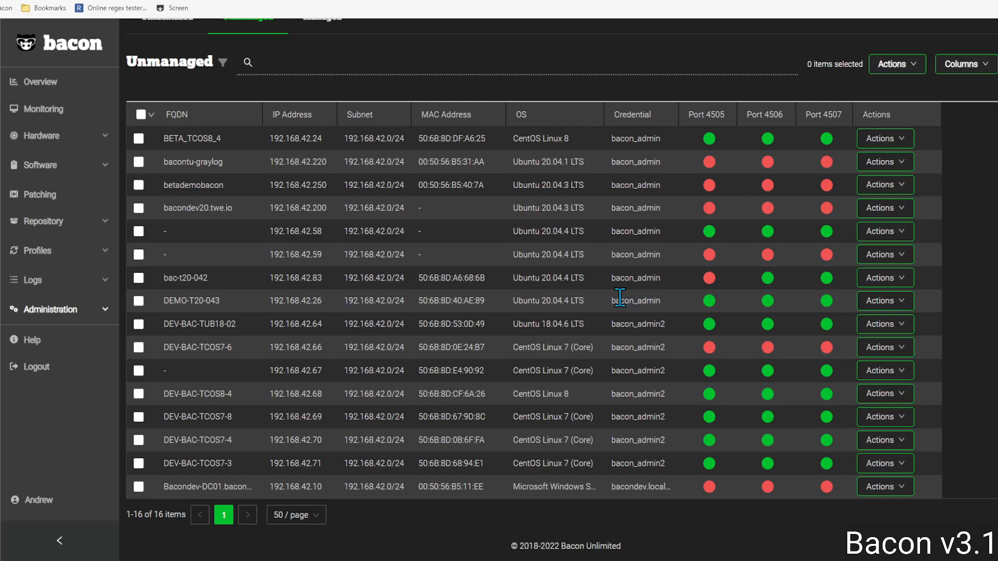
Step: Preview the Install action for DEMO-T20-043 and for all 16 devices, leaving none selected
{"action": "left_click", "coordinate": [903, 311]}
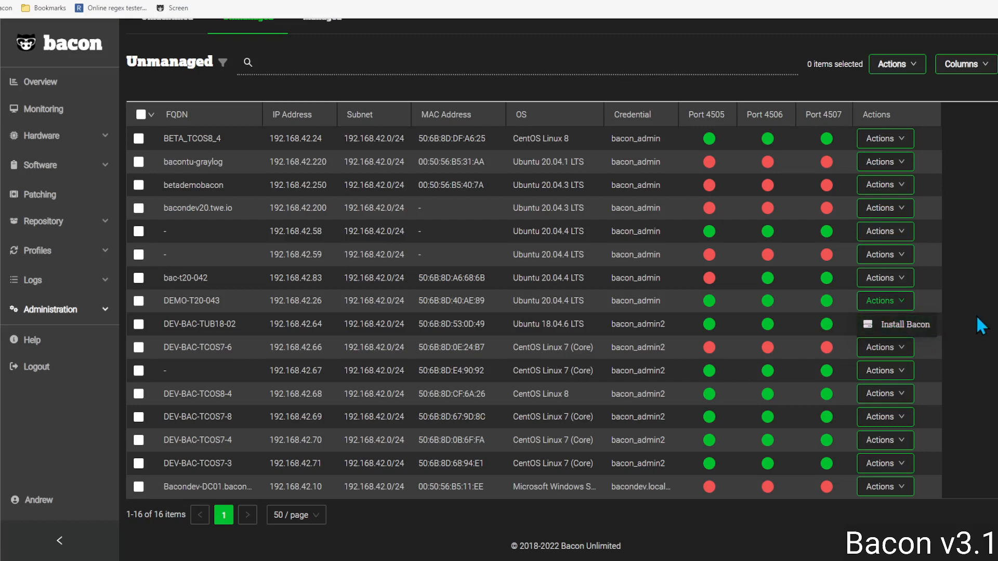
{"action": "left_click", "coordinate": [977, 319]}
{"action": "left_click", "coordinate": [140, 114]}
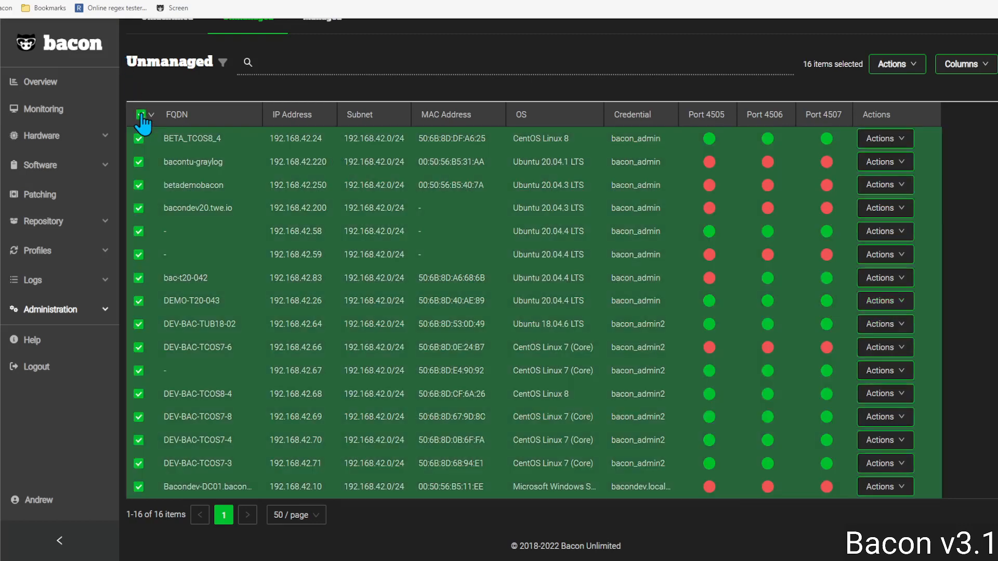
{"action": "left_click", "coordinate": [897, 63]}
{"action": "left_click", "coordinate": [141, 115]}
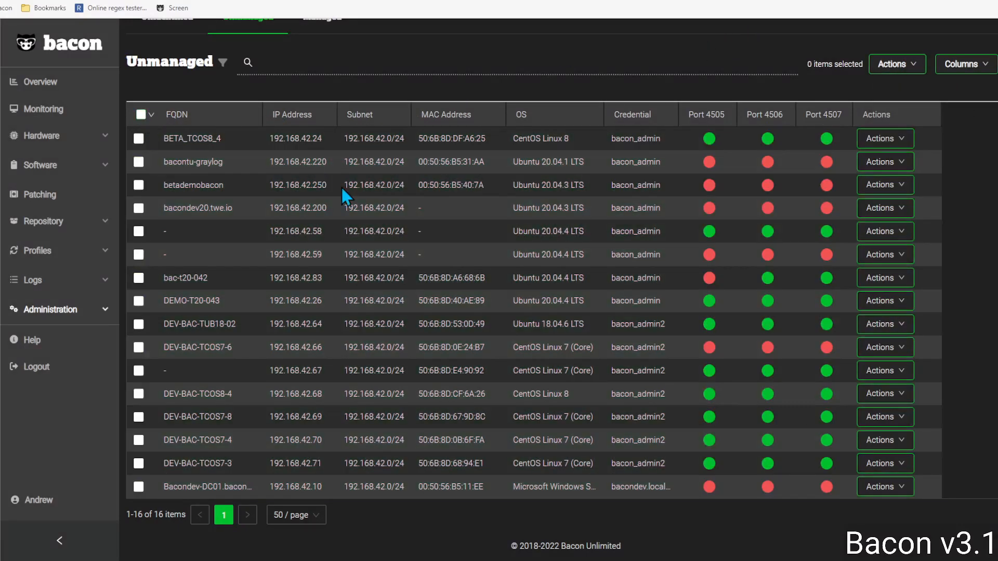
{"action": "scroll", "coordinate": [429, 254], "scroll_direction": "up", "scroll_amount": 3}
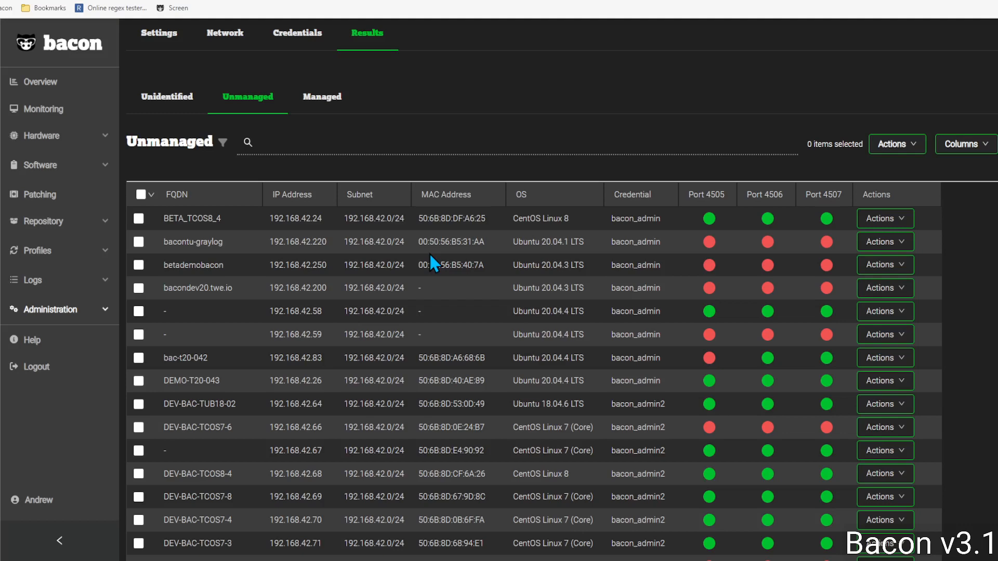
Step: Show the 5 managed hosts, where only DEV-BAC-TD11 reports ports 4505–4507 open
{"action": "left_click", "coordinate": [339, 97]}
{"action": "scroll", "coordinate": [528, 329], "scroll_direction": "down", "scroll_amount": 1}
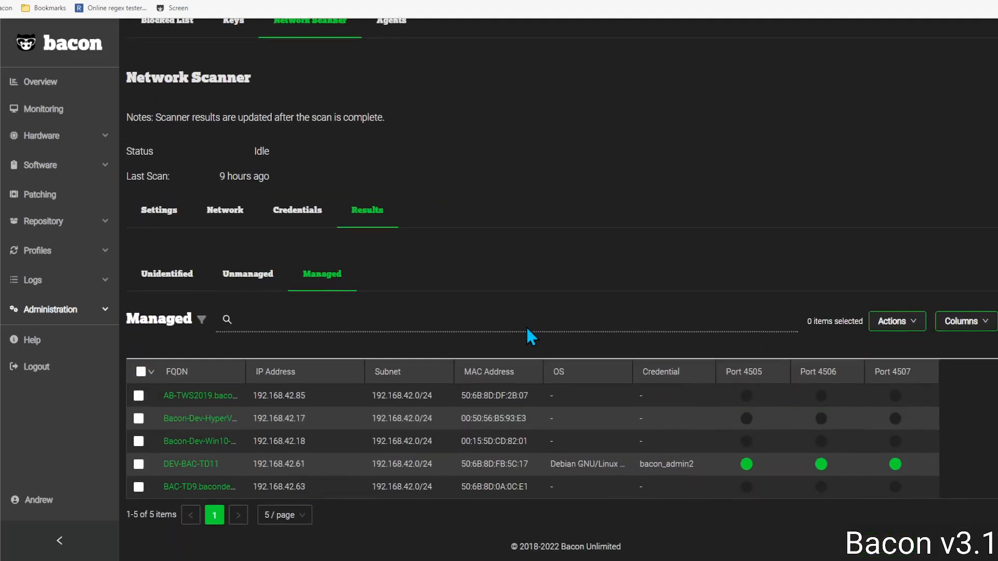